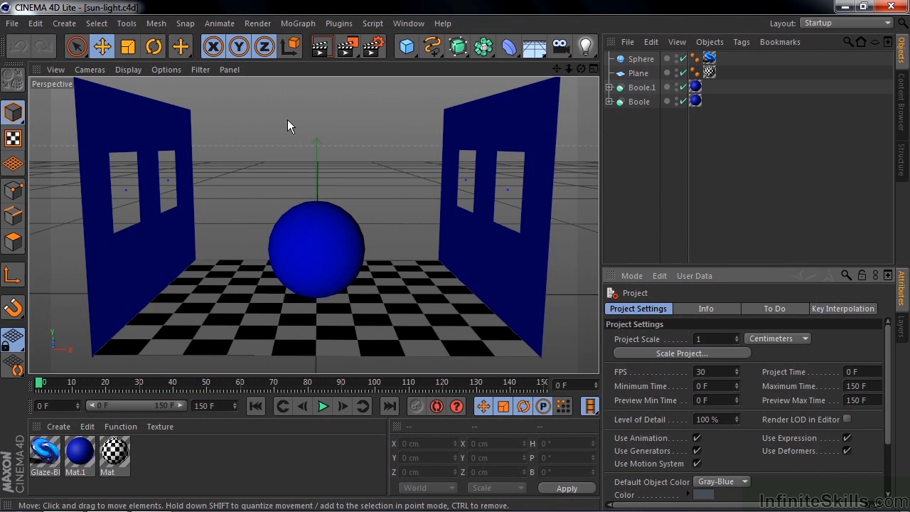
click(13, 23)
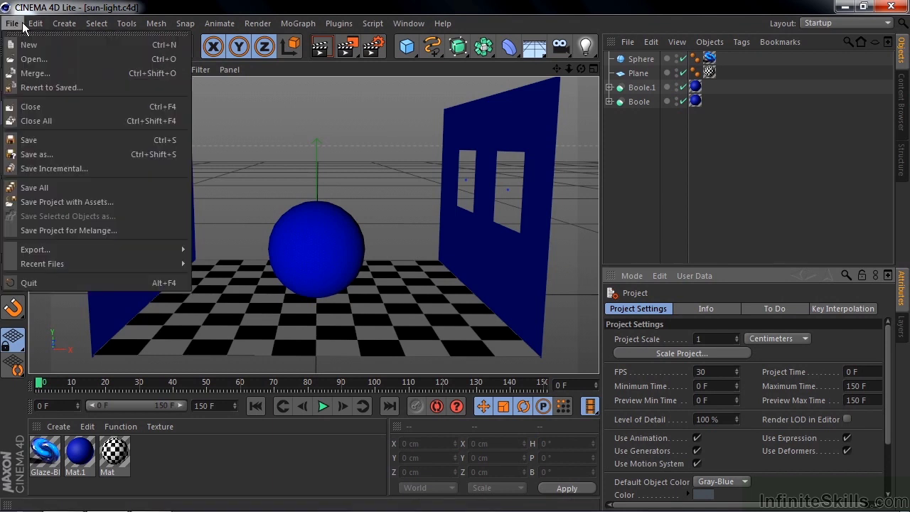
click(32, 60)
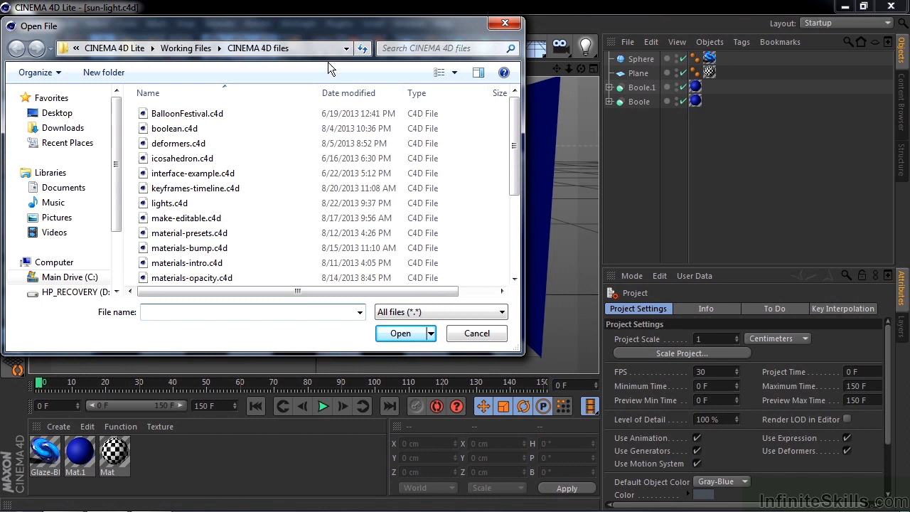
drag(510, 135, 526, 248)
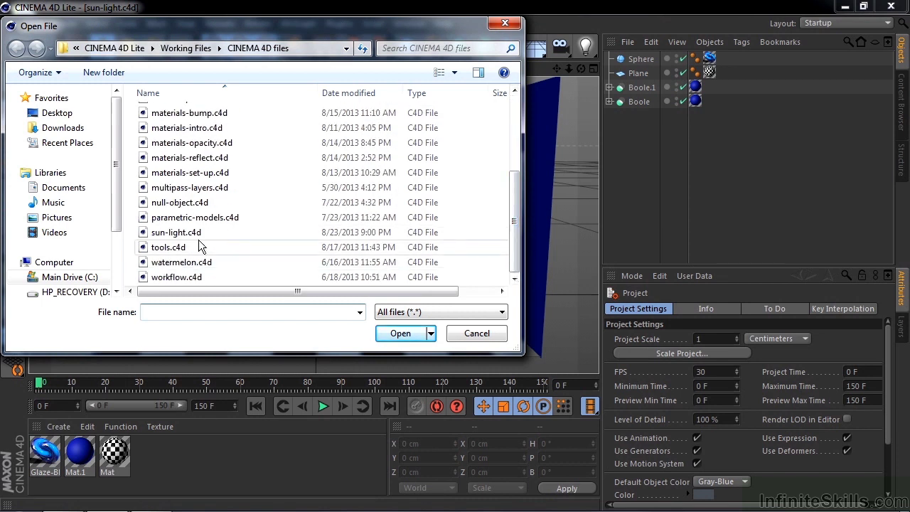
click(473, 334)
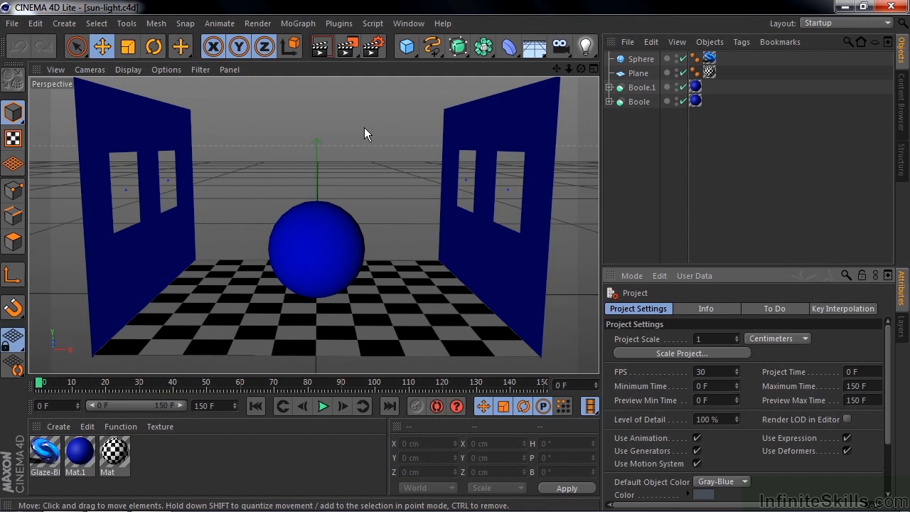
Step: Add a Sun light to the room scene from the Light flyout
click(586, 47)
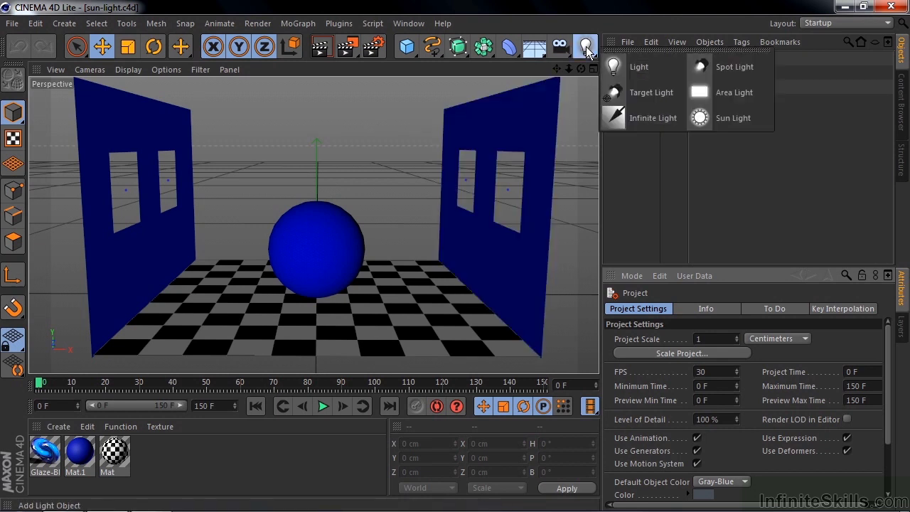
click(701, 118)
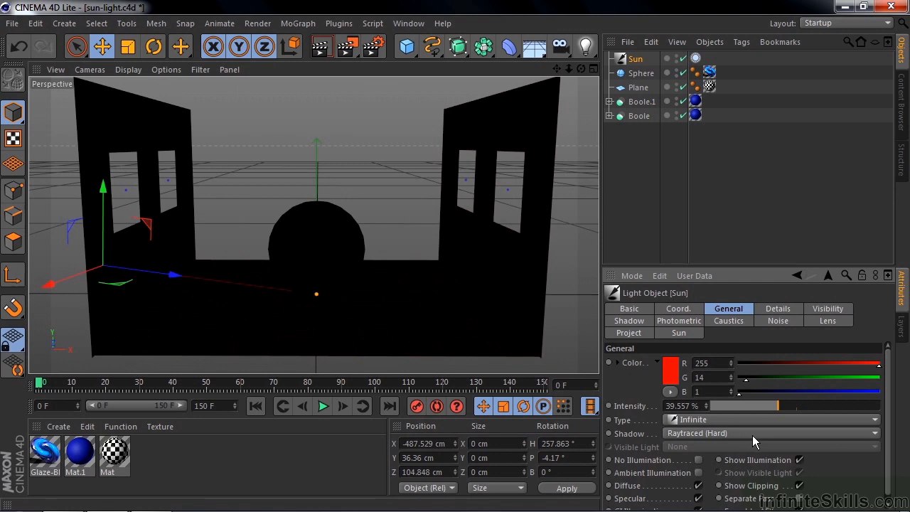
click(679, 334)
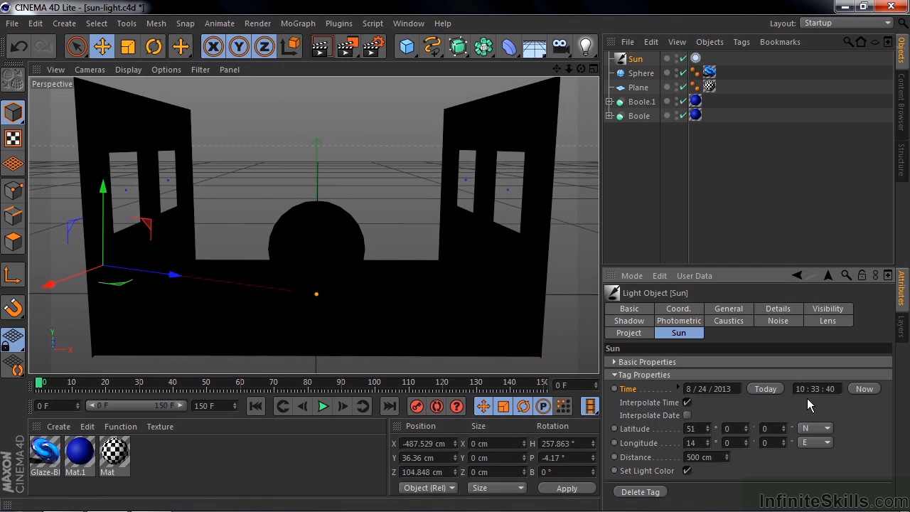
Step: Set the sun's time to 21:33:40 and keyframe it at frame 0
click(806, 390)
key(BackSpace)
key(BackSpace)
text(21)
key(Return)
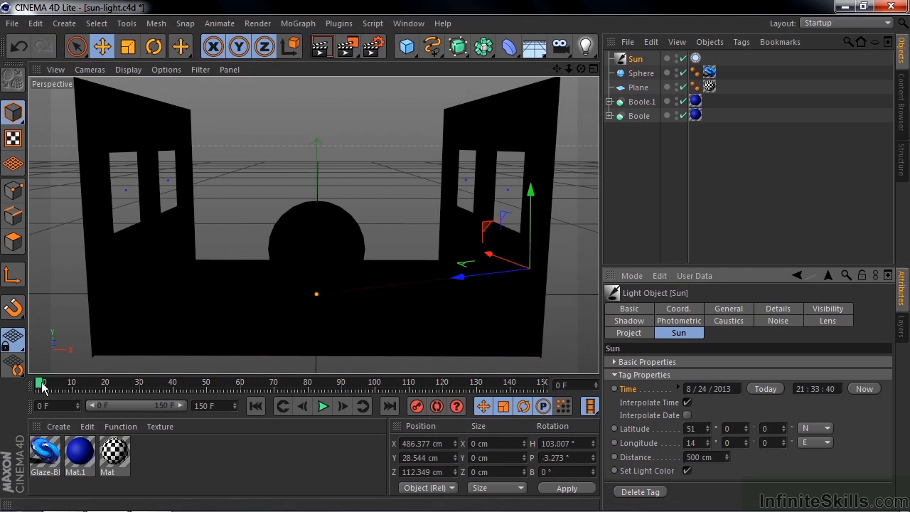
click(614, 389)
Step: At frame 150, set the sun to 11:33:40 on 8/25/2013 and keyframe it
click(389, 406)
drag(797, 391, 802, 390)
text(1)
key(Return)
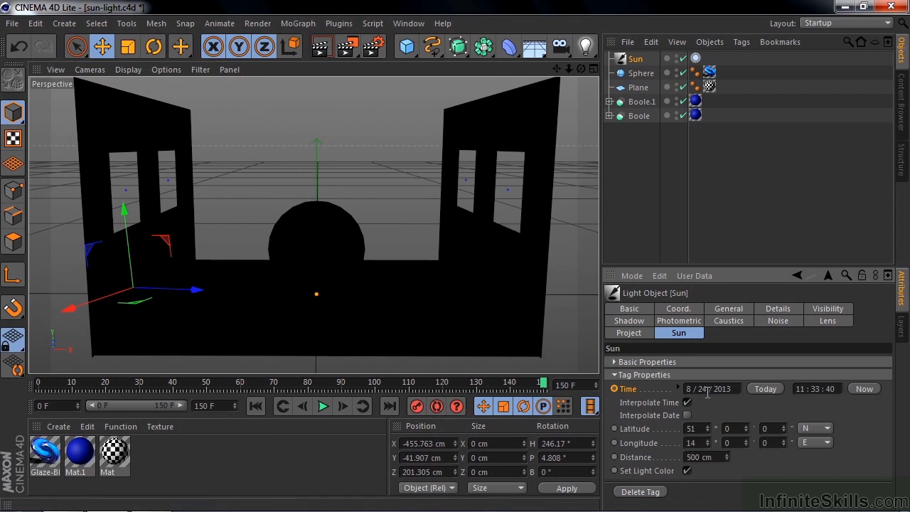
click(702, 389)
key(Delete)
text(5)
click(615, 390)
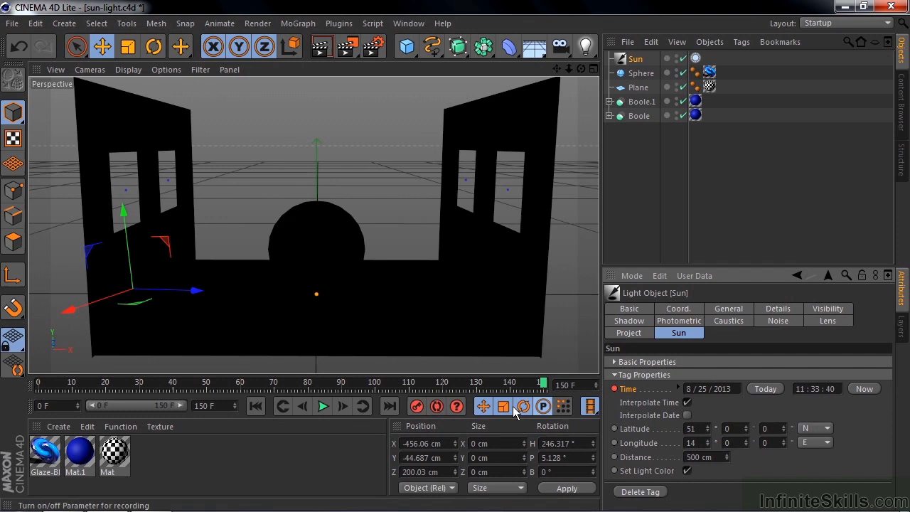
Step: Play the sun animation from frame 0 and pause it around frame 138
click(256, 406)
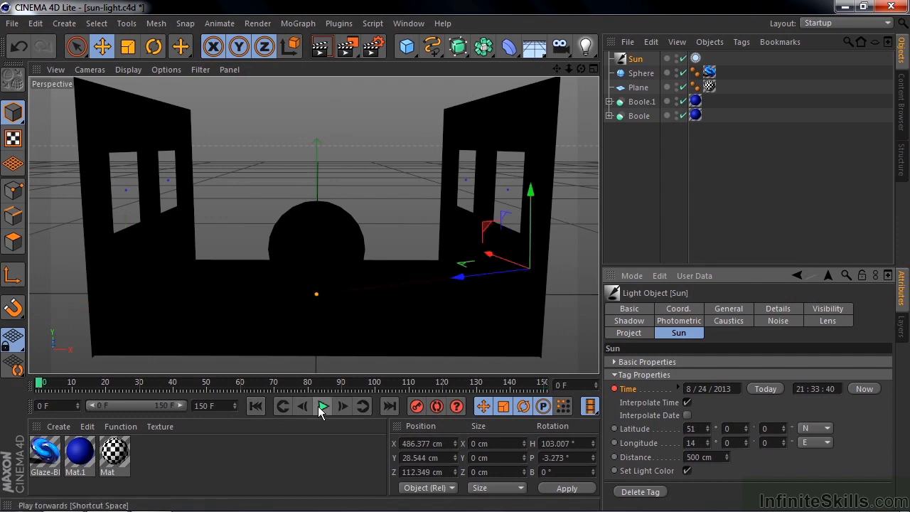
click(322, 406)
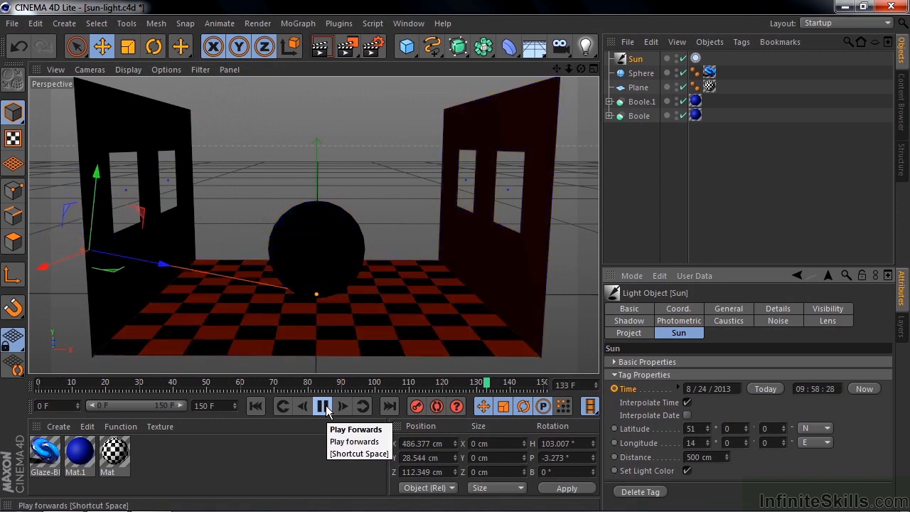
click(326, 411)
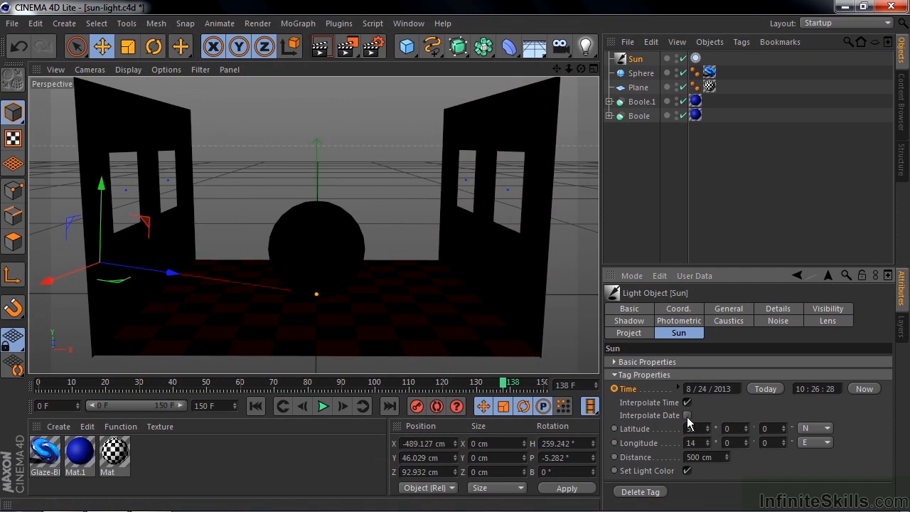
Step: At frame 0, turn on Interpolate Date and turn off Interpolate Time for the sun
click(614, 390)
click(615, 390)
click(255, 407)
click(687, 415)
click(687, 402)
Step: Change the sun's frame-0 time hour to 22, giving 22:26:28
click(801, 389)
key(BackSpace)
key(BackSpace)
text(20)
text(2)
key(Return)
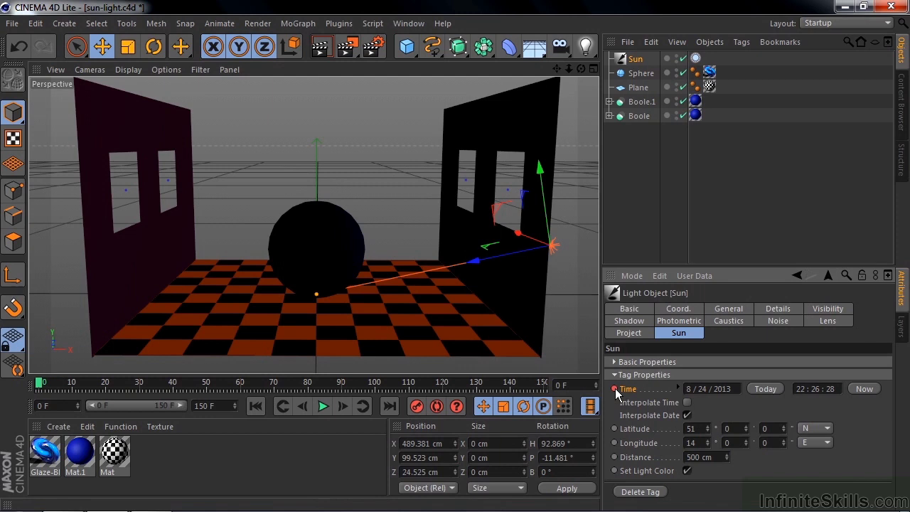
Step: Key the sun's date as 8/24/2014 on the last frame
click(390, 406)
text(4)
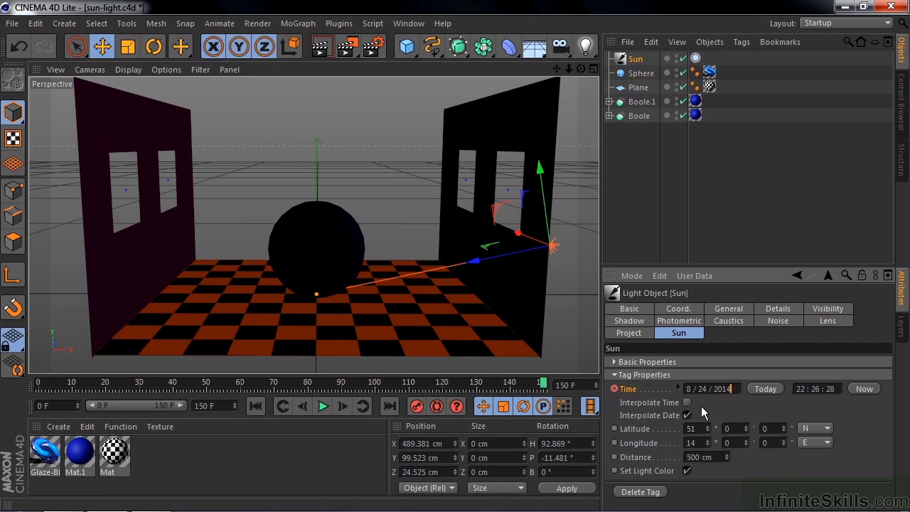
click(615, 389)
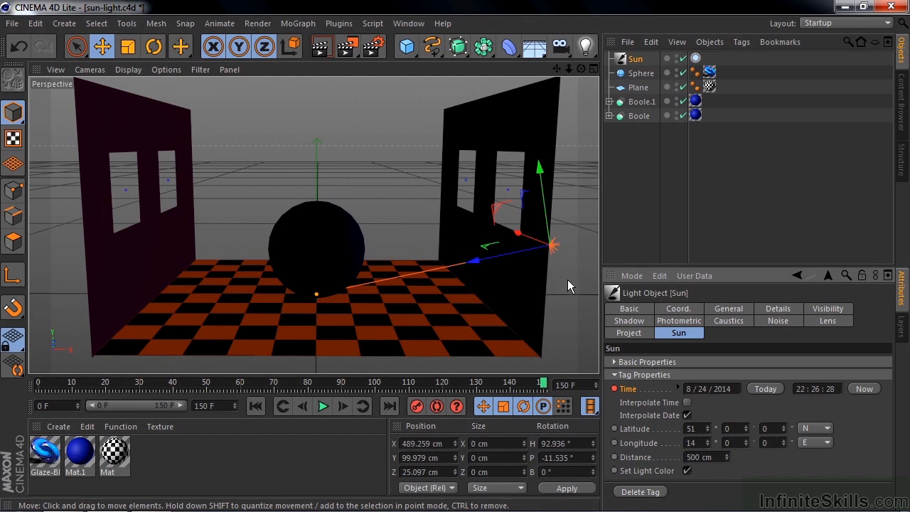
Step: Play the year-long date animation, pause it, and return to frame 0
click(323, 410)
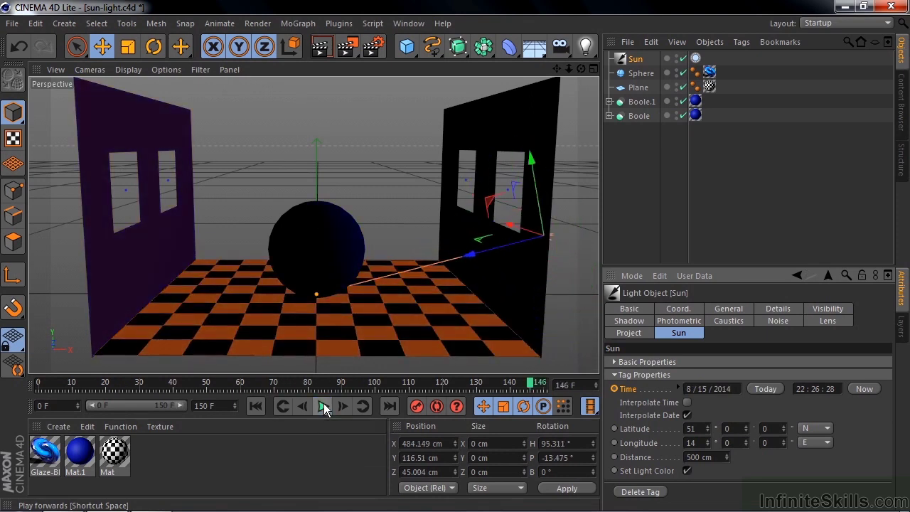
click(323, 406)
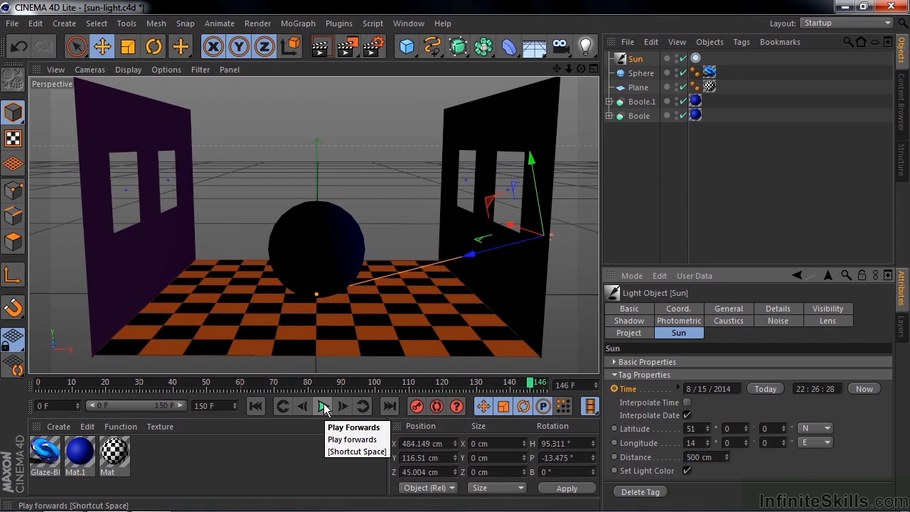
click(255, 406)
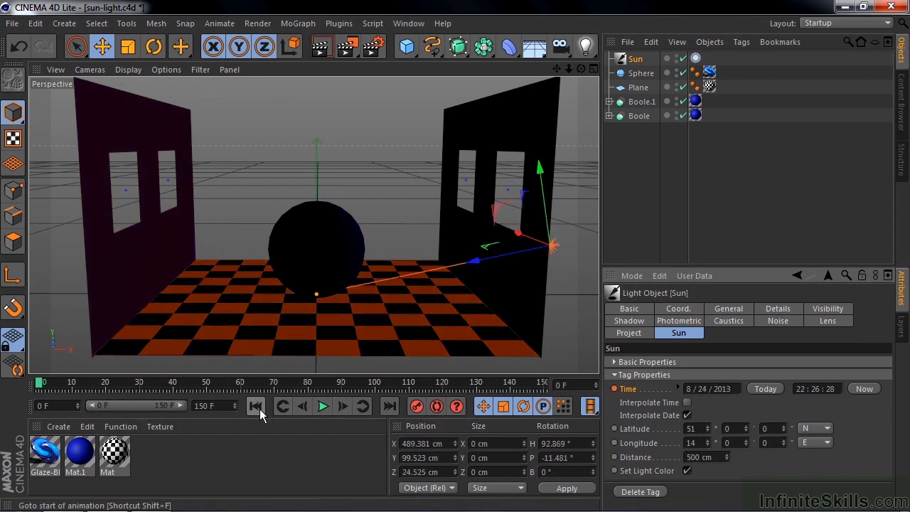
Step: Key the sun's time as 23:26:28 on frames 0 and 150, then play and pause
click(801, 389)
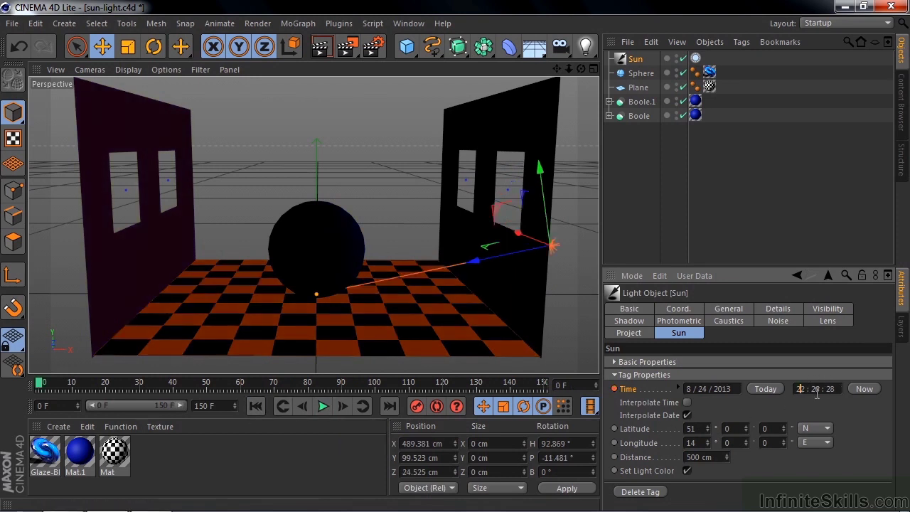
text(23)
click(615, 390)
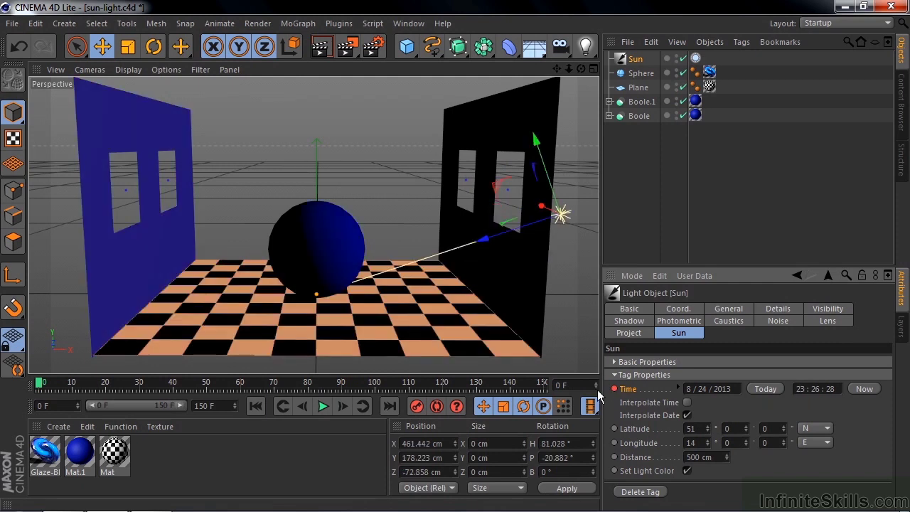
click(390, 406)
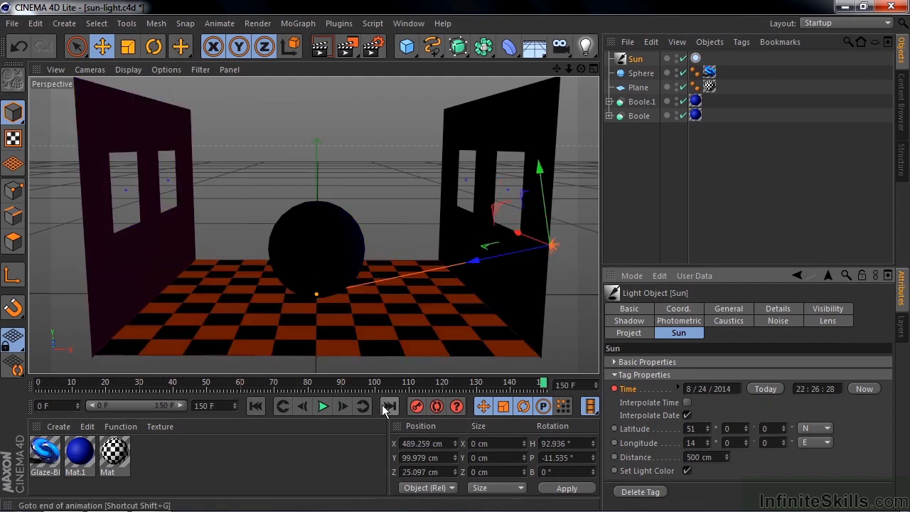
click(815, 393)
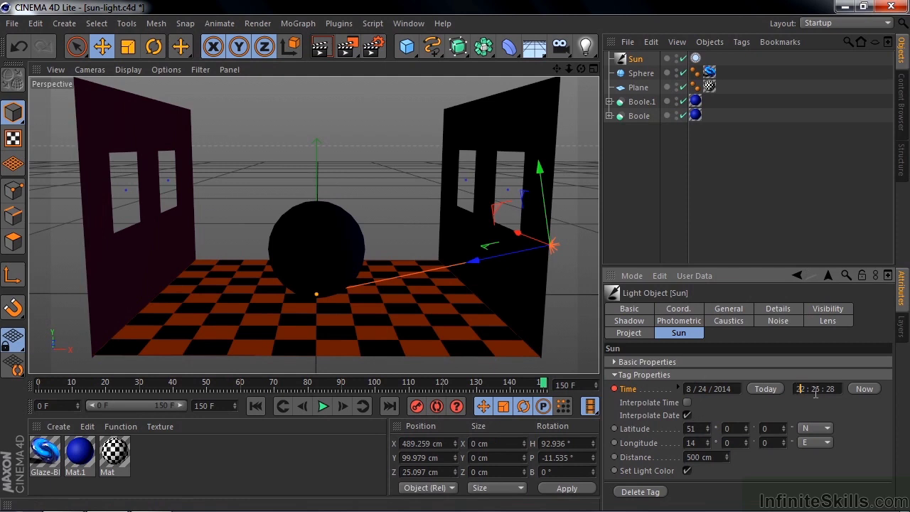
text(23)
key(Return)
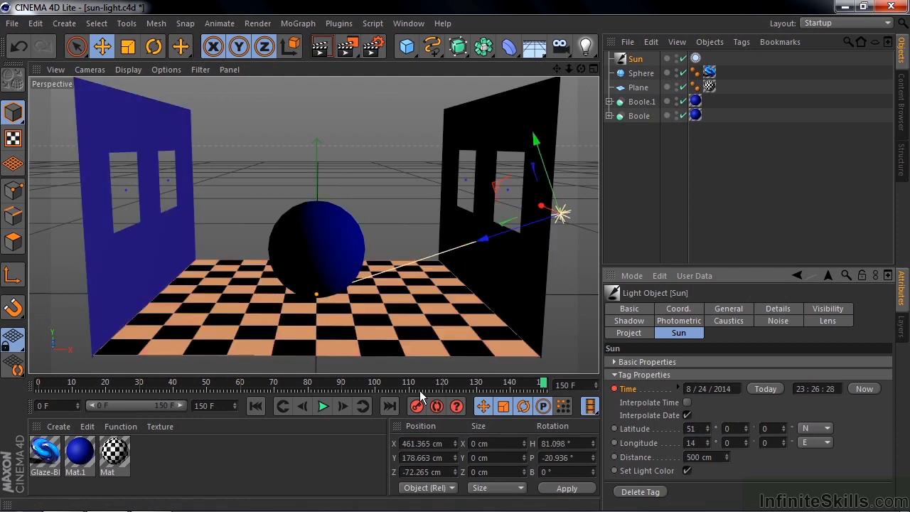
click(324, 406)
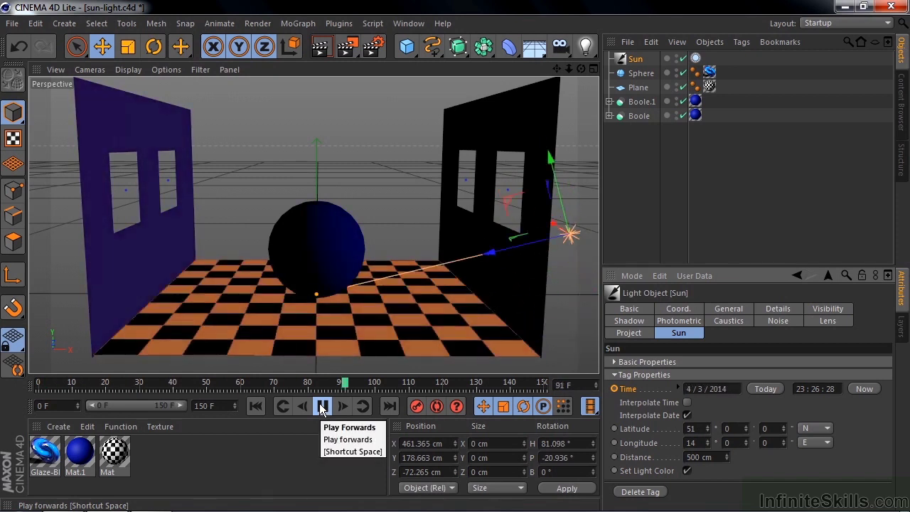
click(322, 407)
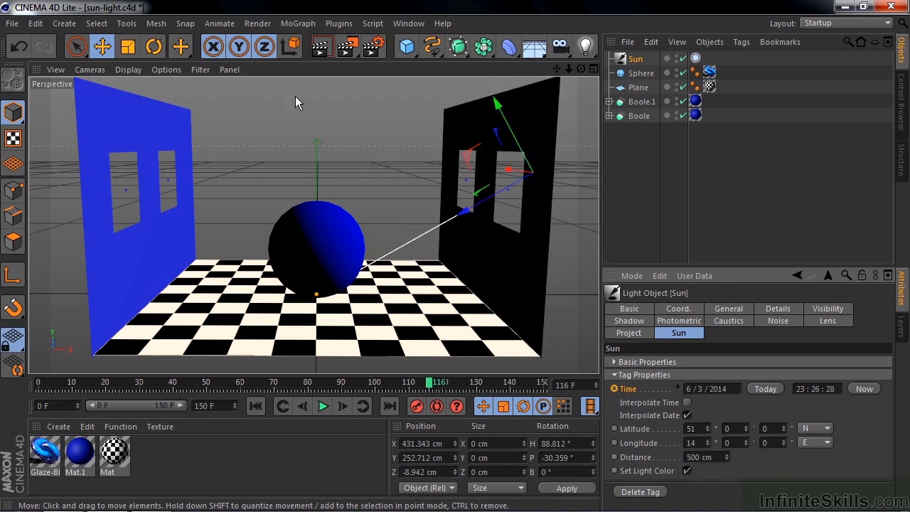
Step: Open the Render menu to reach Make Preview
click(257, 22)
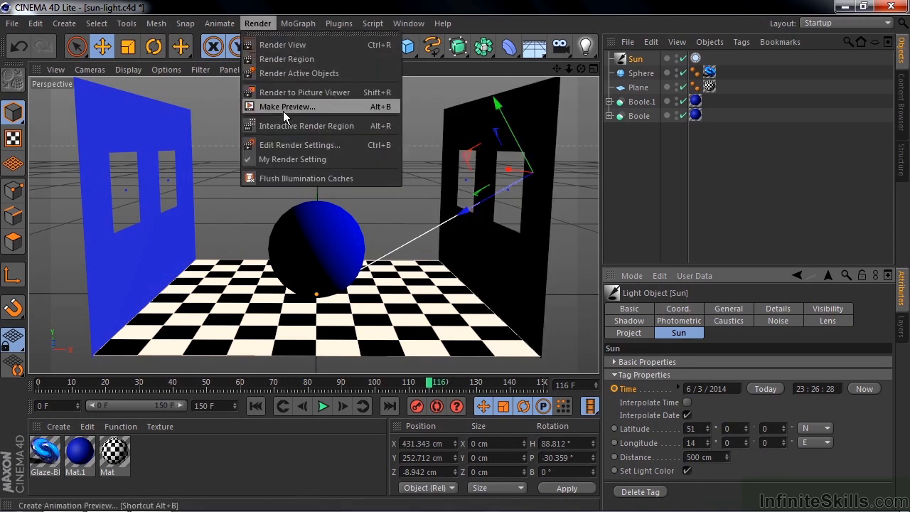
Step: Dismiss the Render menu, leaving the sun-lit room in view
click(325, 104)
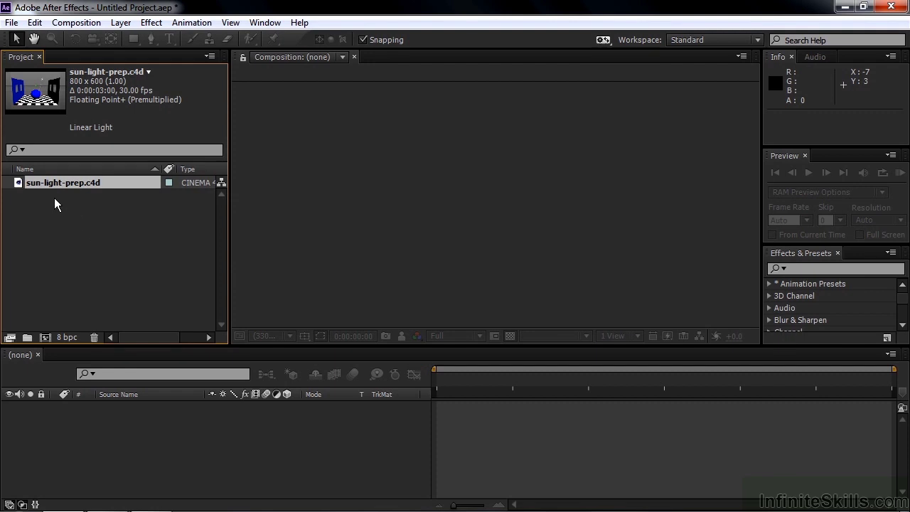
Step: Drag sun-light-prep.c4d onto the new composition button to make a sun-light-prep comp
drag(20, 181, 45, 333)
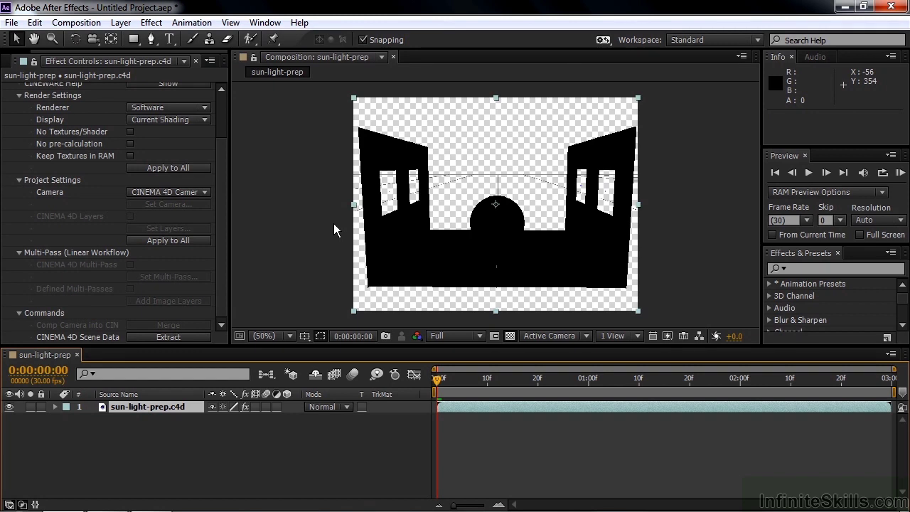
Step: Set the CINEWARE renderer to Standard (Final) and start a preview of the composition
click(205, 109)
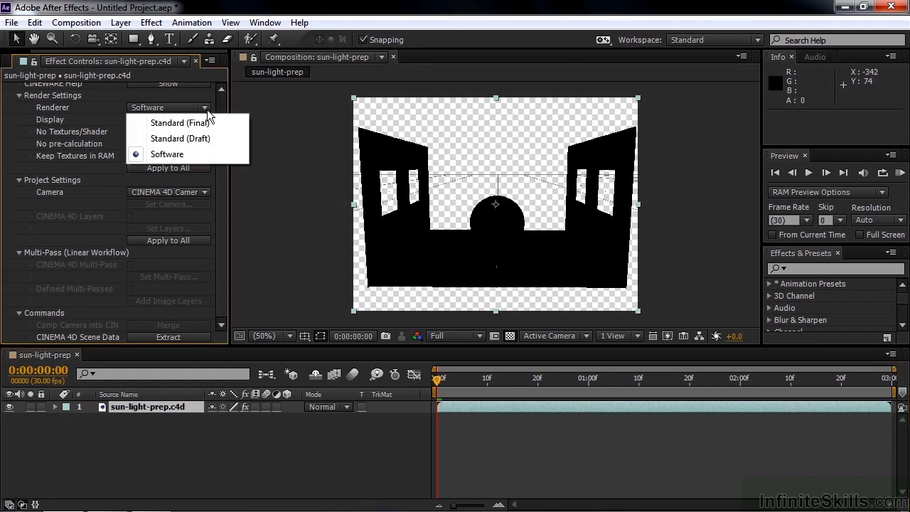
click(169, 124)
key(space)
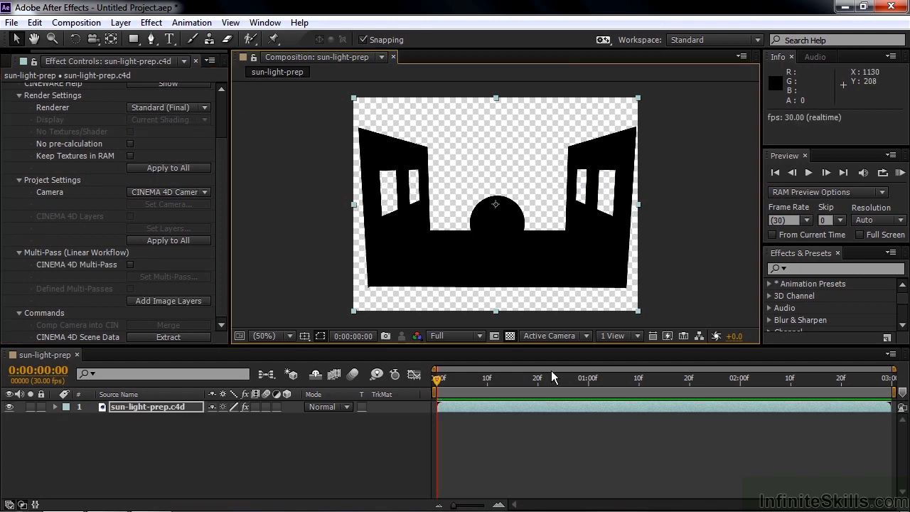